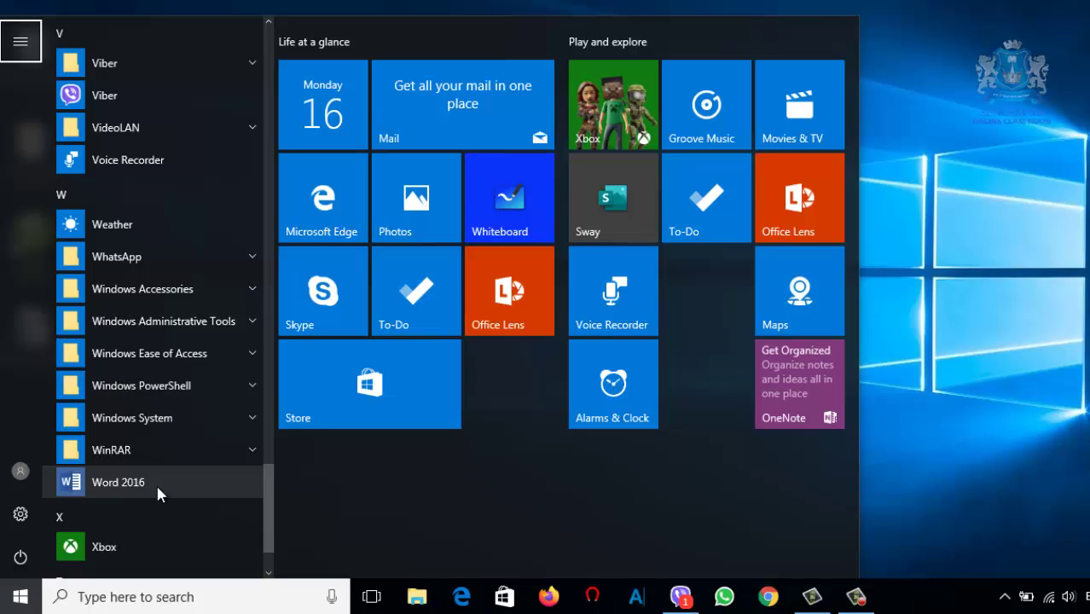
Launch Word 2016 from the list of installed apps and close its window again.
{"action": "left_click", "coordinate": [156, 483]}
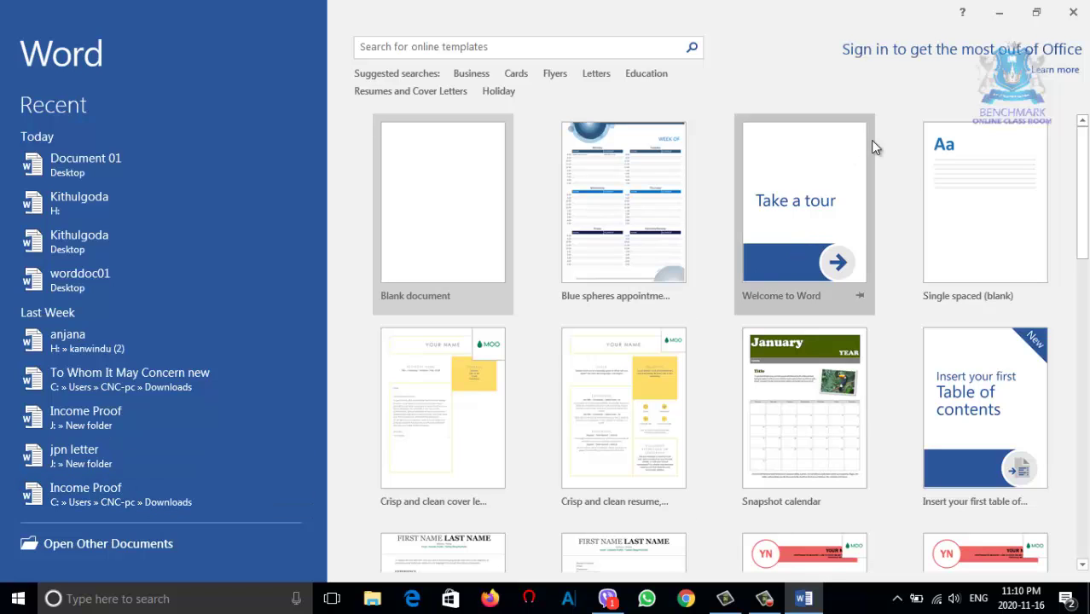
{"action": "left_click", "coordinate": [1068, 14]}
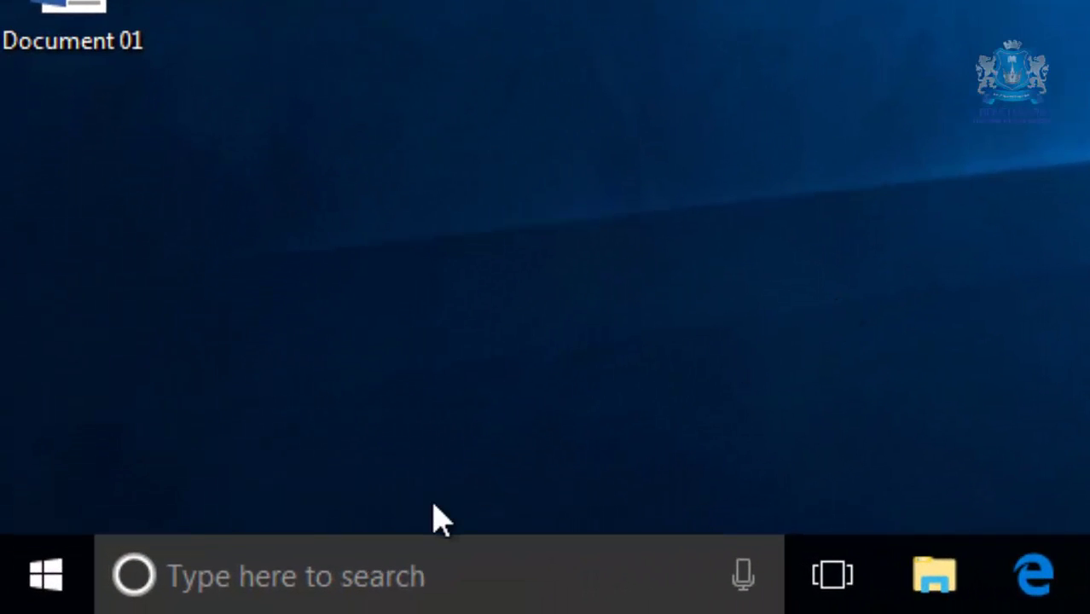
Search Windows for "word", launch Word 2016 from the results and close its window again.
{"action": "left_click", "coordinate": [197, 576]}
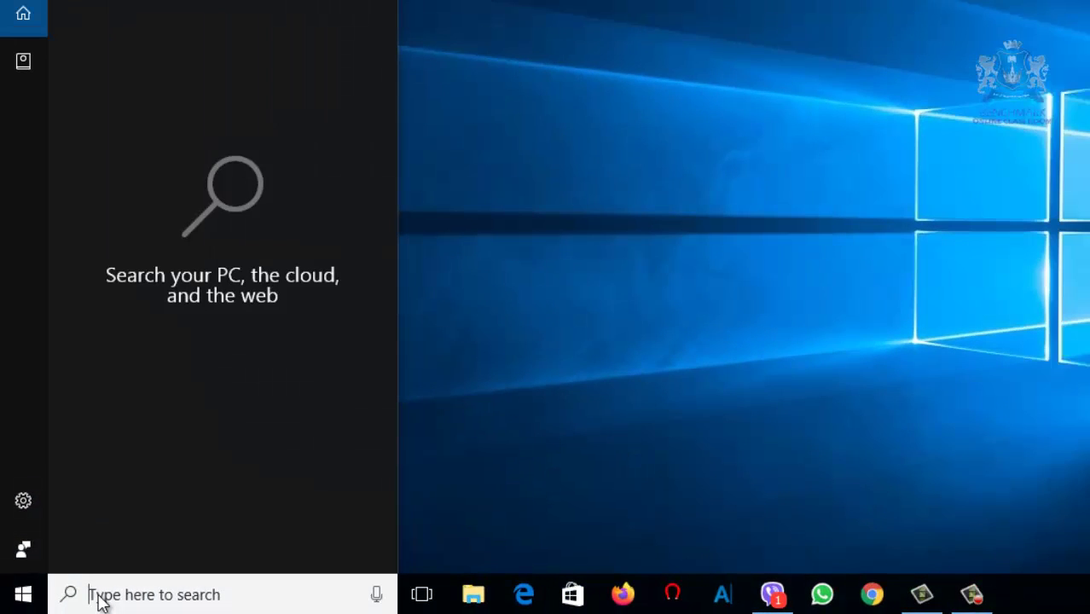
{"action": "type", "text": "wo"}
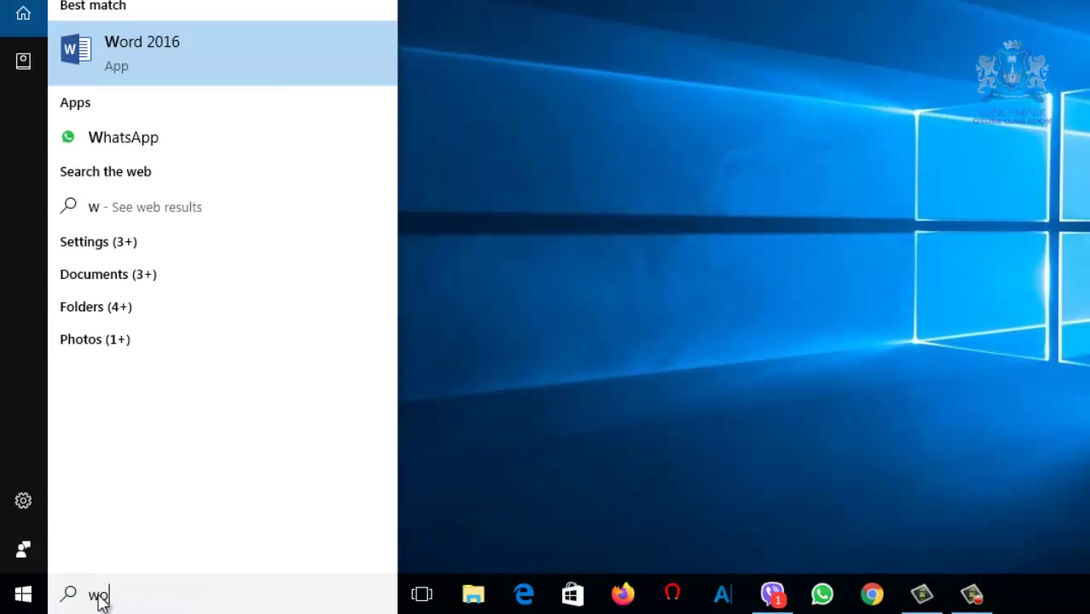
{"action": "type", "text": "rd"}
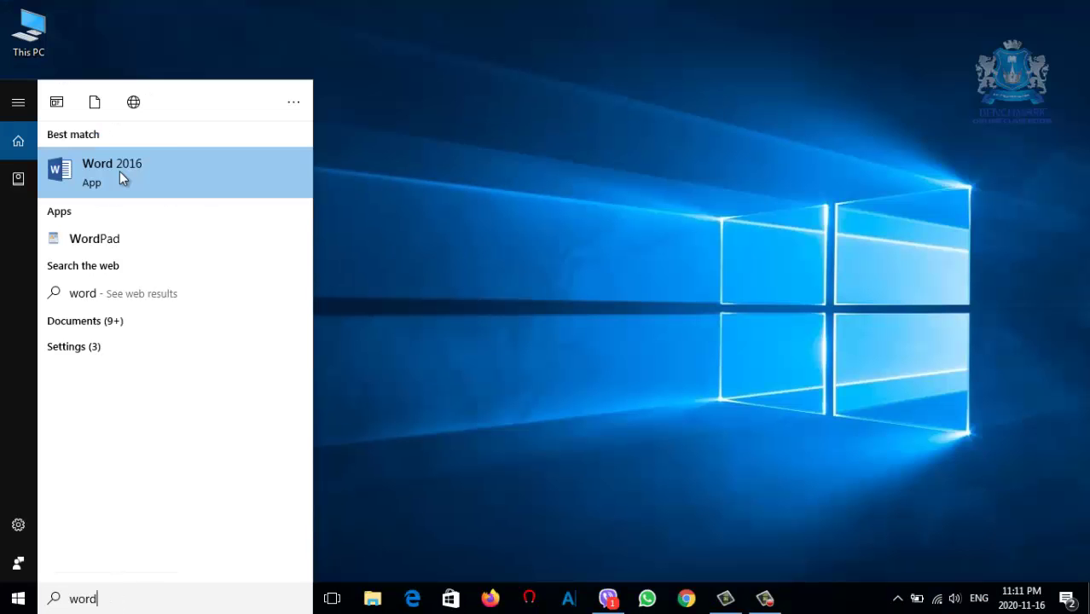
{"action": "left_click", "coordinate": [119, 172]}
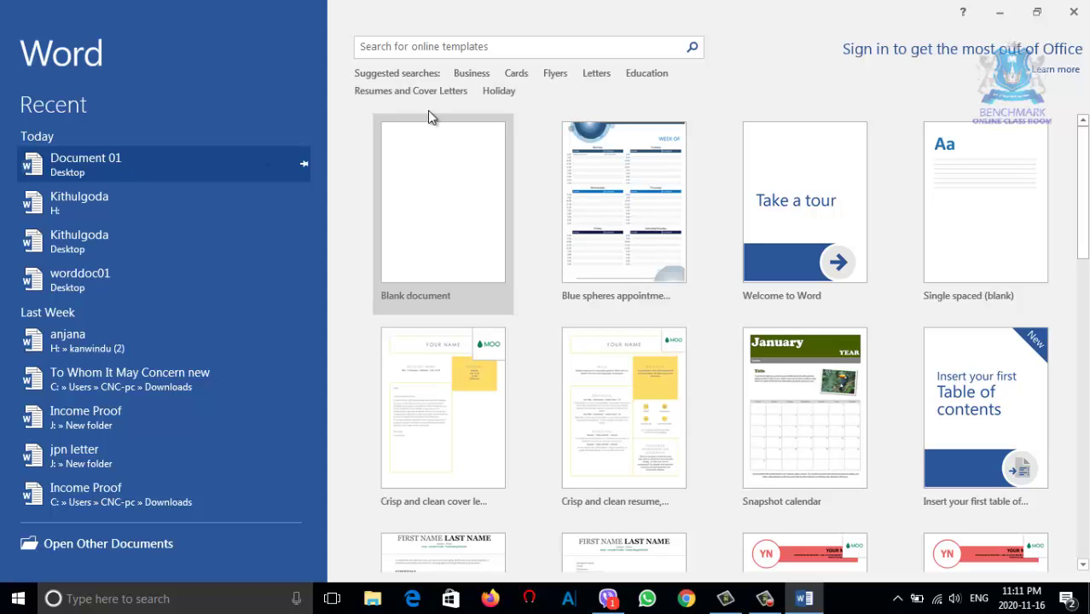
{"action": "left_click", "coordinate": [1073, 12]}
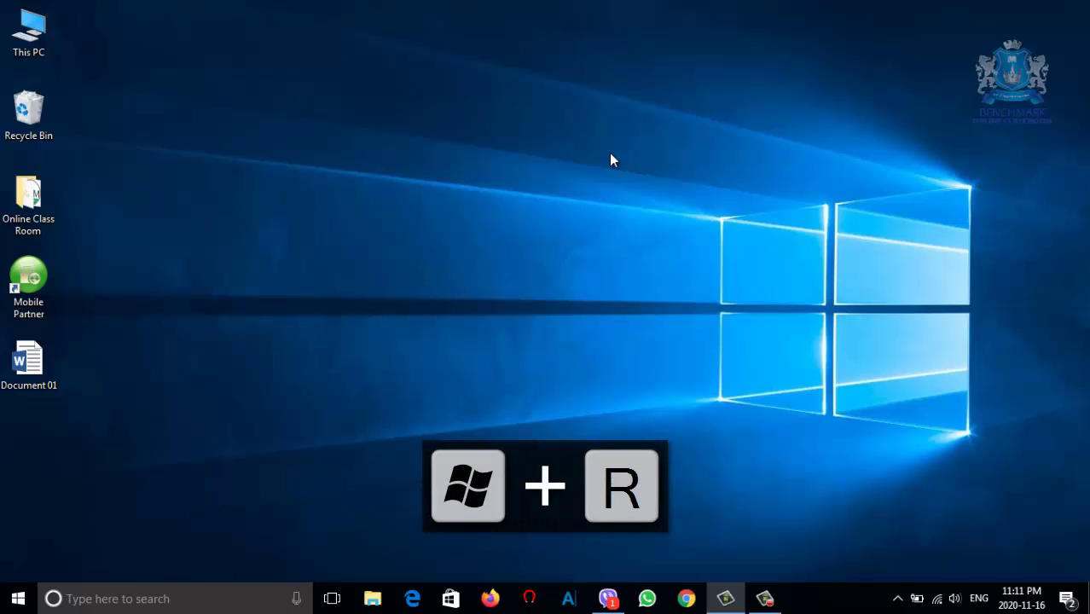
Launch Word with the Run command "winword" and create a blank document.
{"action": "key", "text": "super+r"}
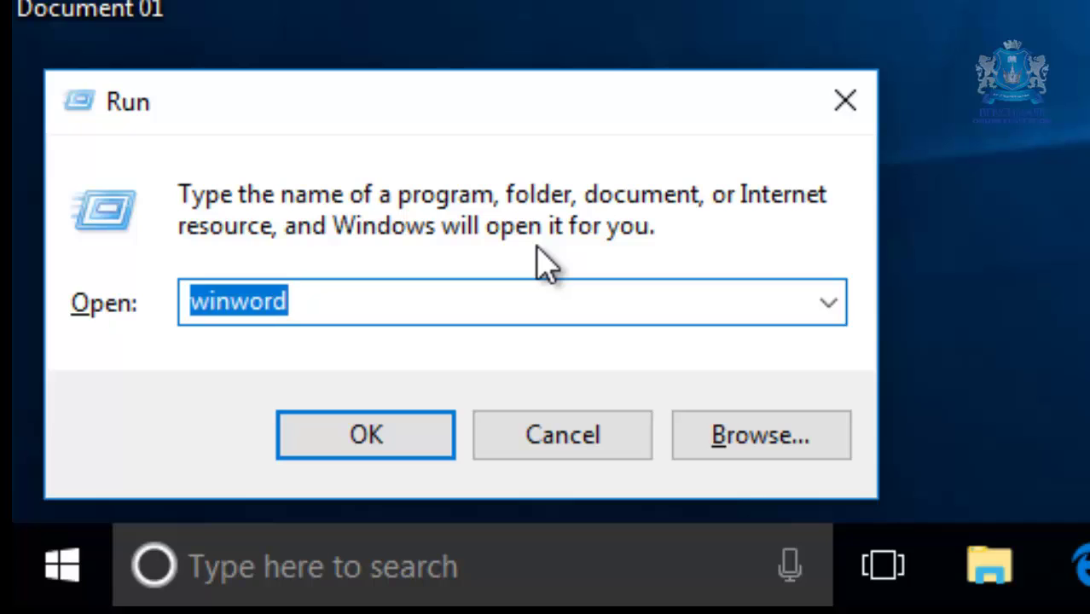
{"action": "key", "text": "BackSpace"}
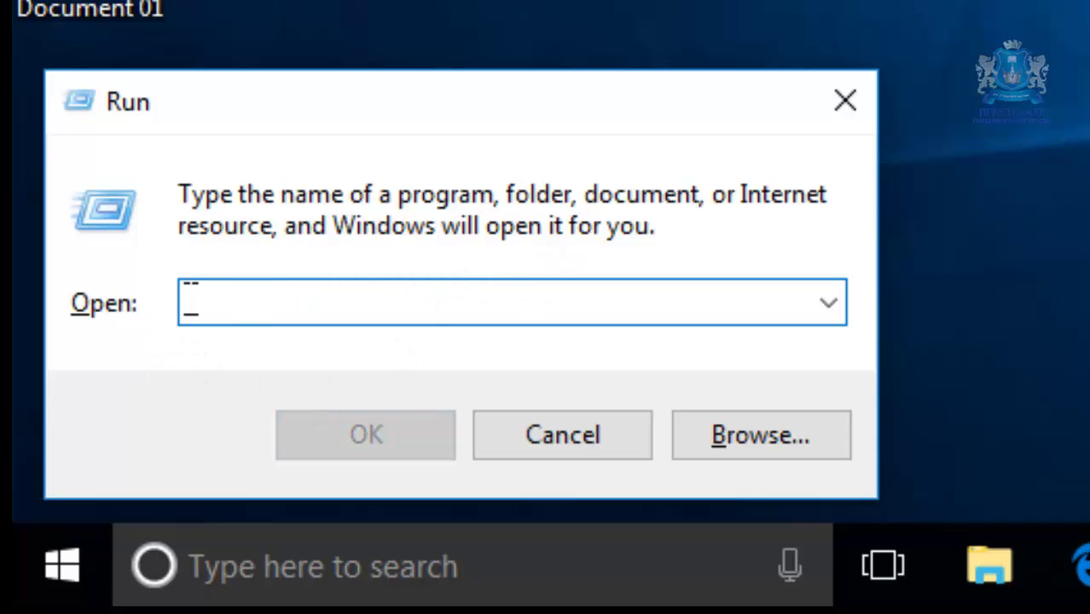
{"action": "type", "text": "win"}
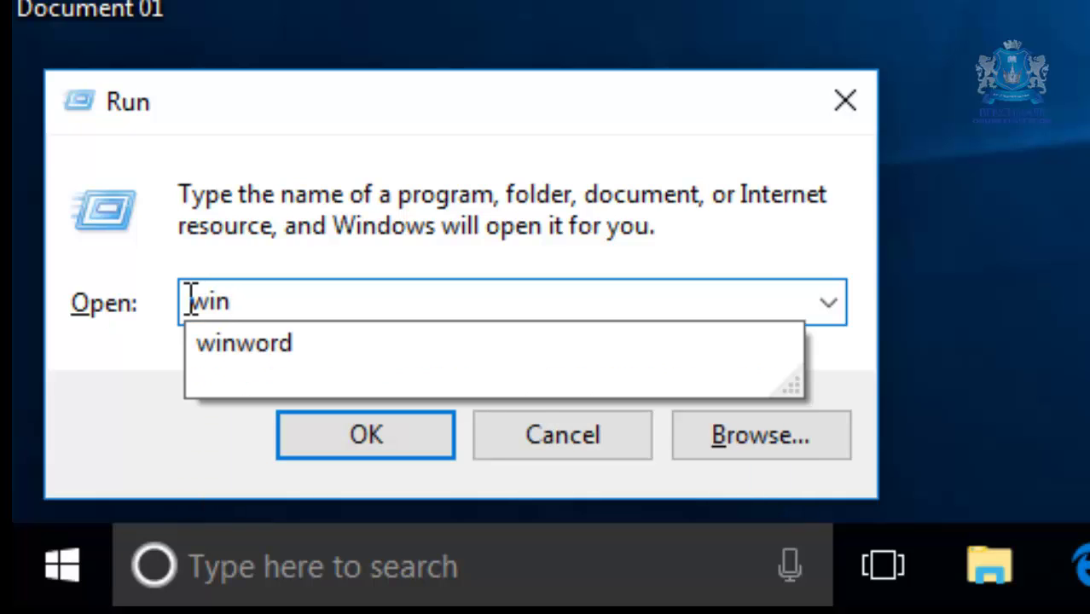
{"action": "type", "text": "wor"}
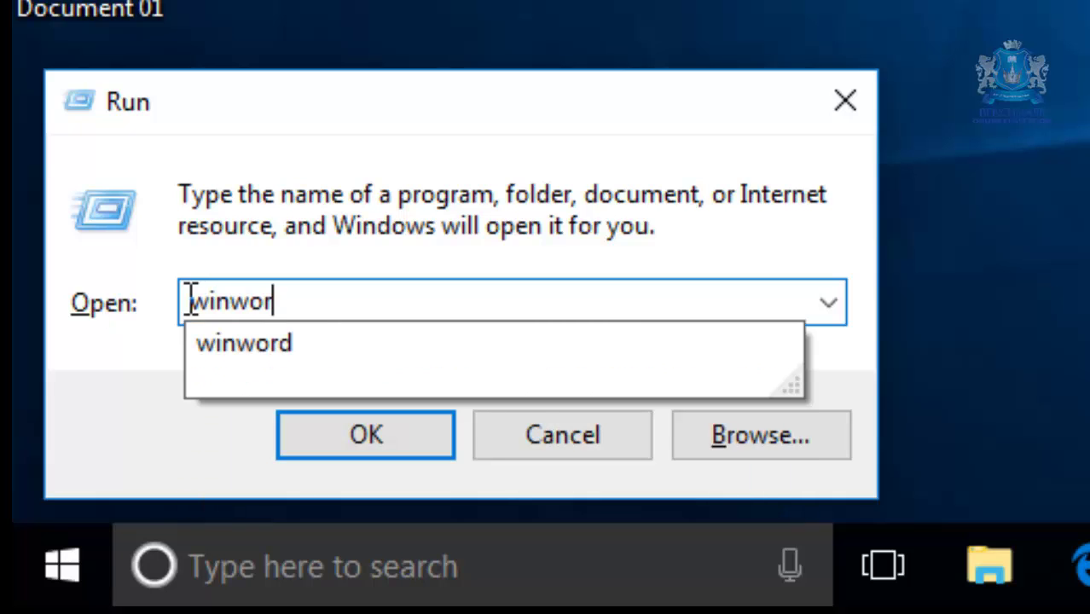
{"action": "type", "text": "d"}
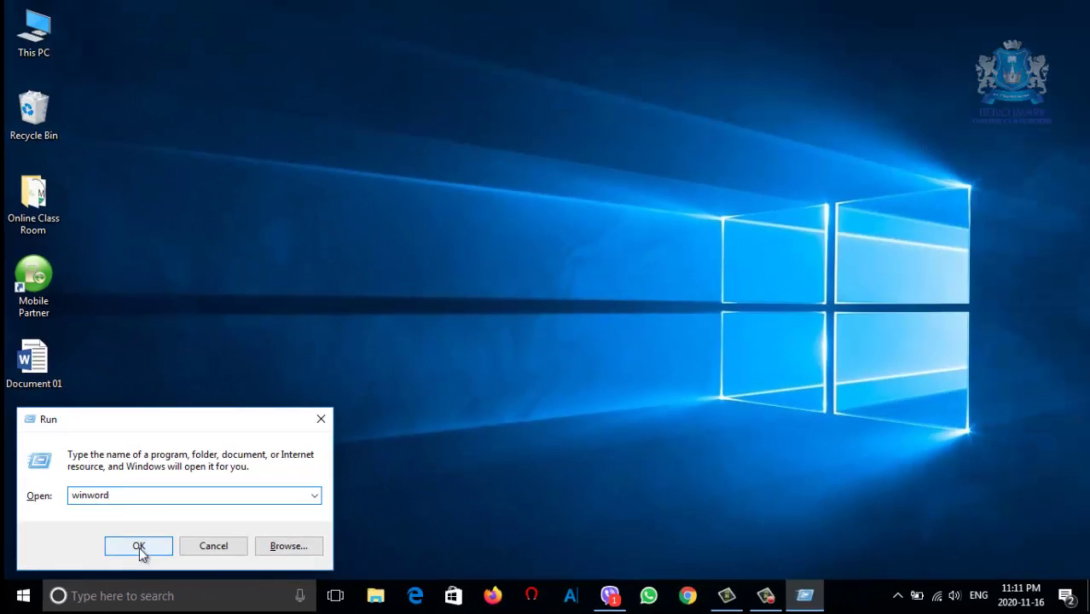
{"action": "left_click", "coordinate": [138, 547]}
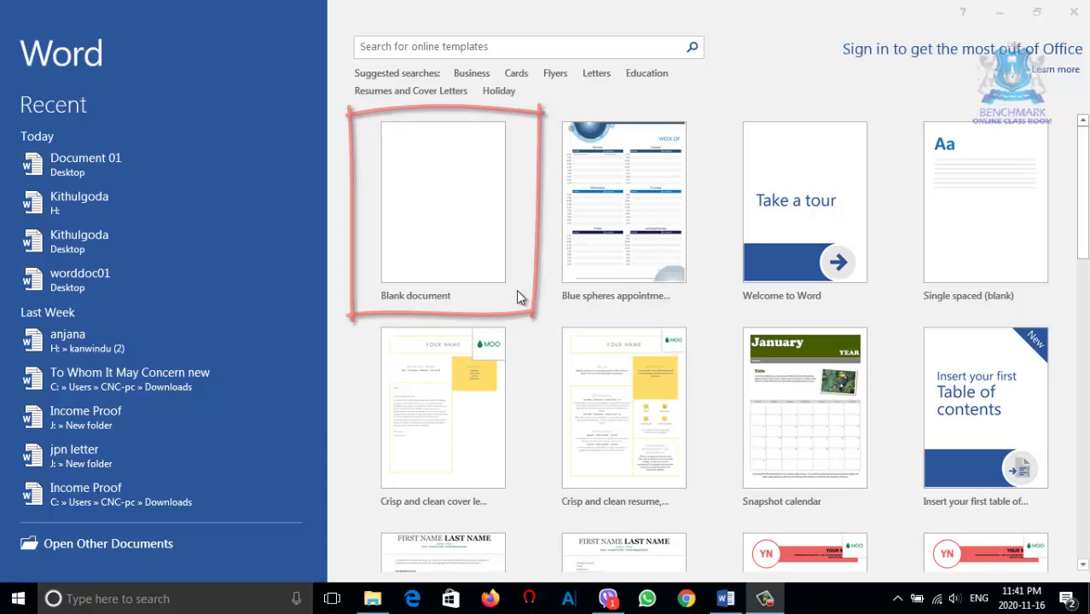
{"action": "left_click", "coordinate": [449, 245]}
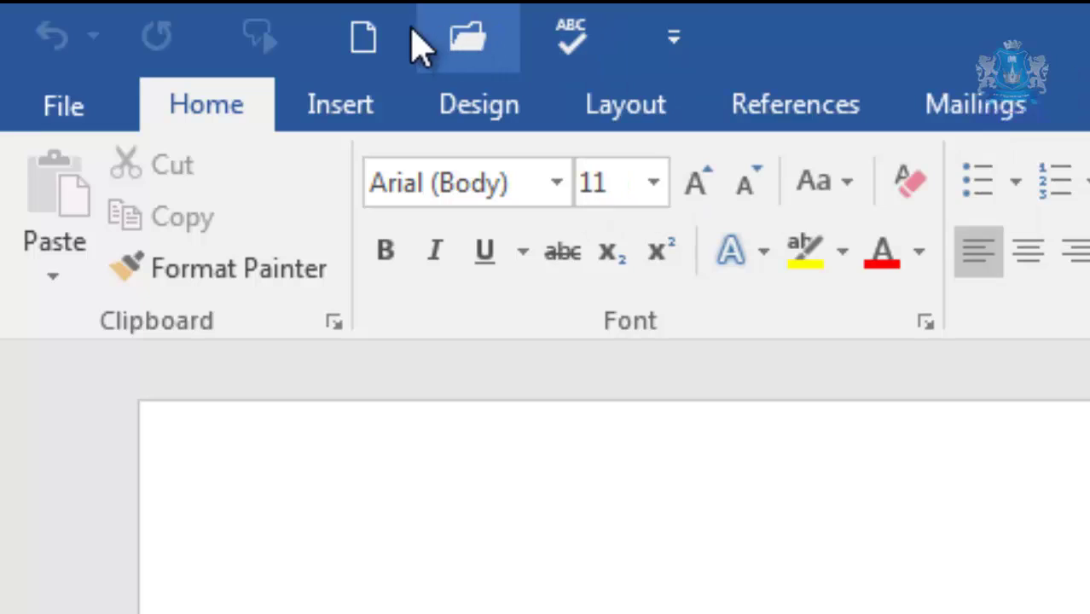
Customize the Quick Access Toolbar by adding Save, removing New, and removing Save again.
{"action": "left_click", "coordinate": [671, 39]}
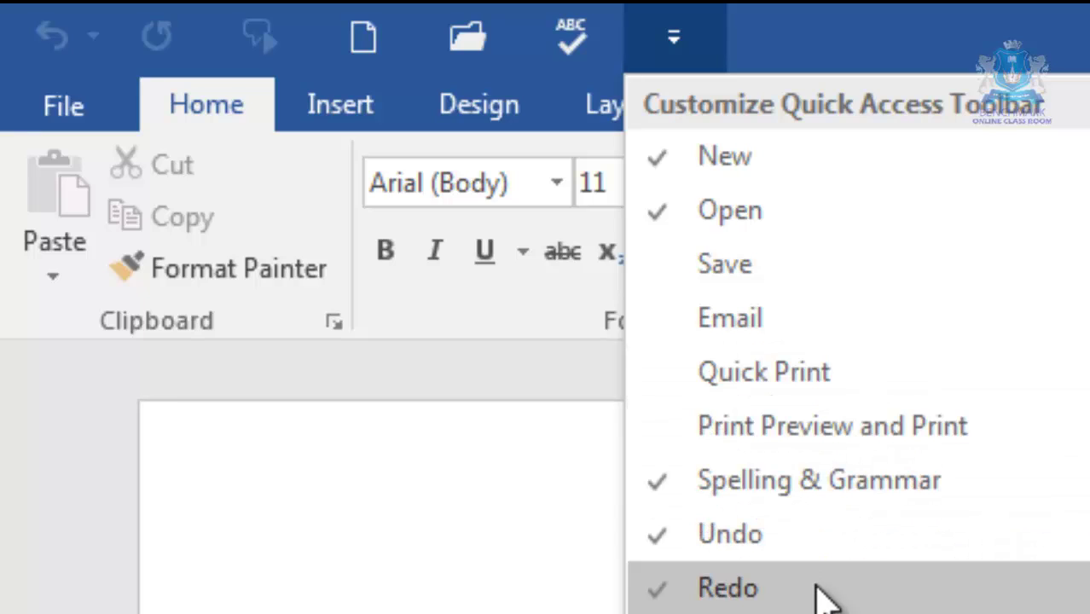
{"action": "left_click", "coordinate": [802, 274]}
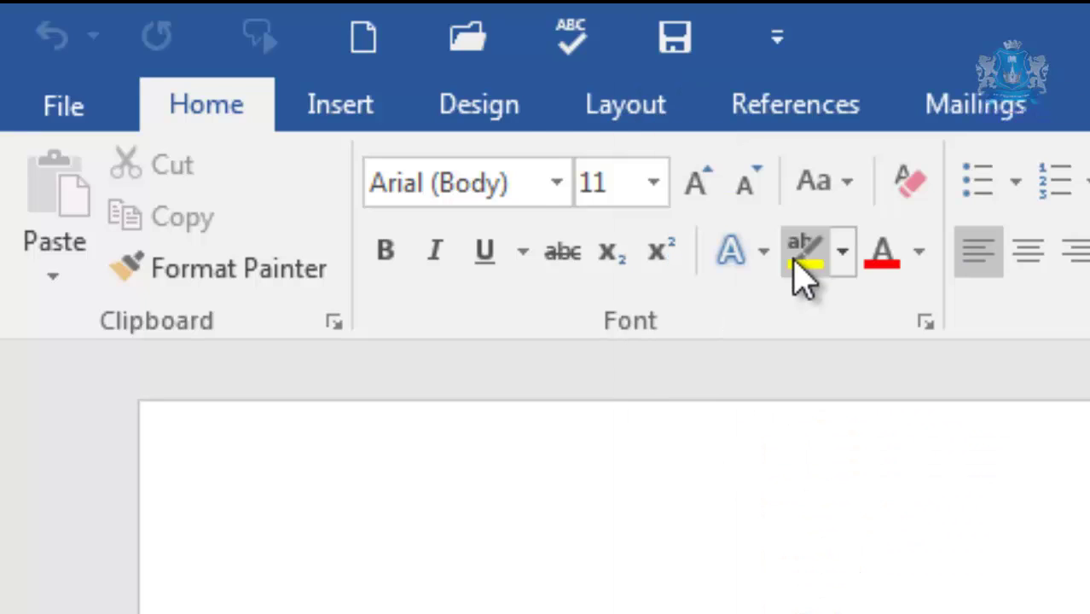
{"action": "left_click", "coordinate": [772, 60]}
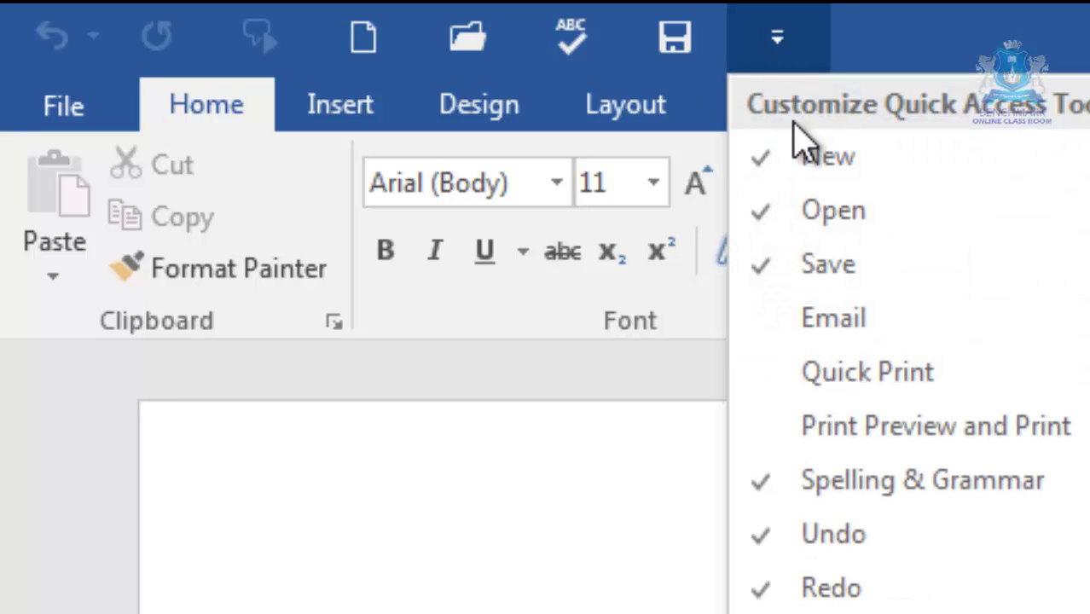
{"action": "left_click", "coordinate": [843, 171]}
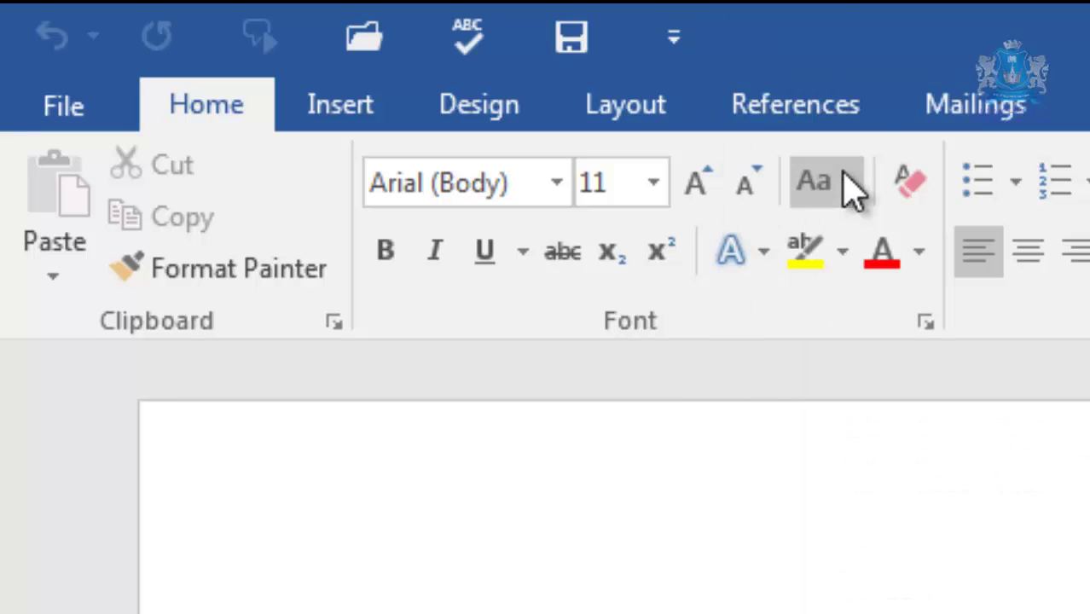
{"action": "left_click", "coordinate": [664, 45]}
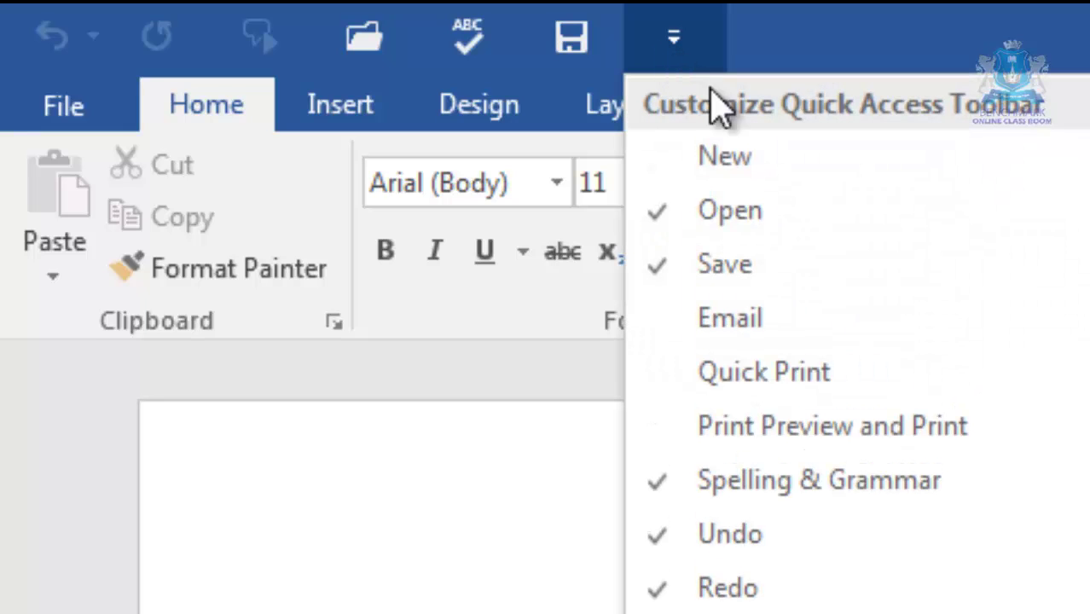
{"action": "left_click", "coordinate": [802, 272]}
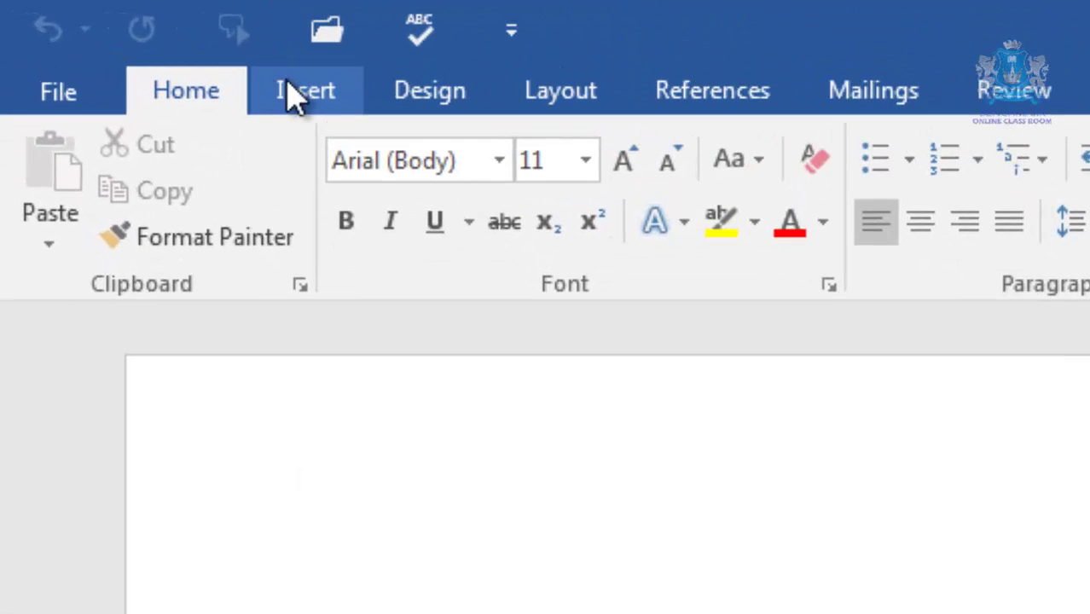
Look through the Insert, Design and Layout command groups and return to the Home commands.
{"action": "left_click", "coordinate": [116, 36]}
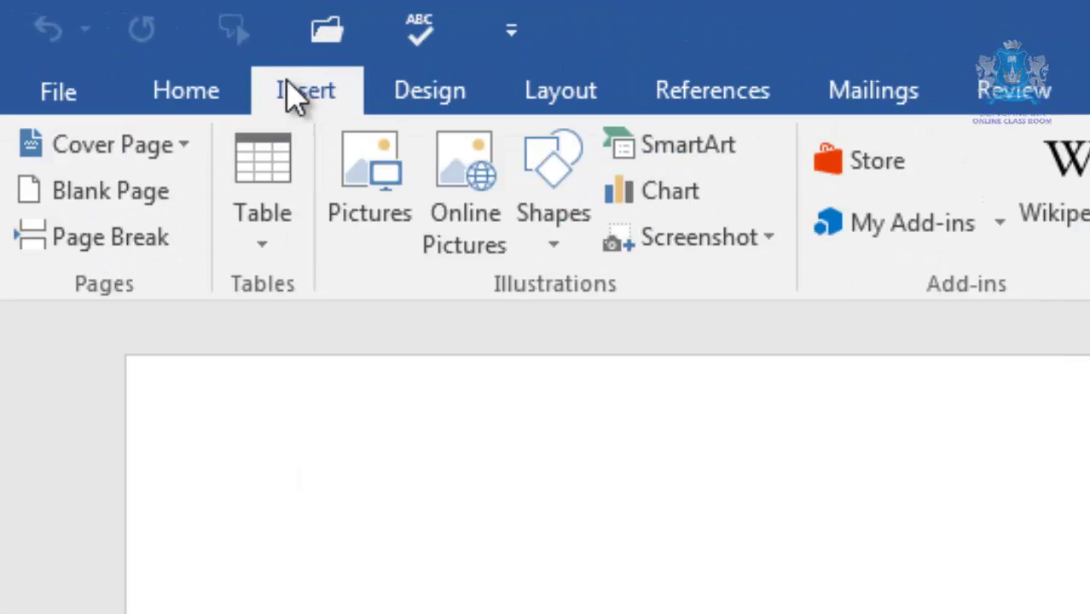
{"action": "left_click", "coordinate": [389, 105]}
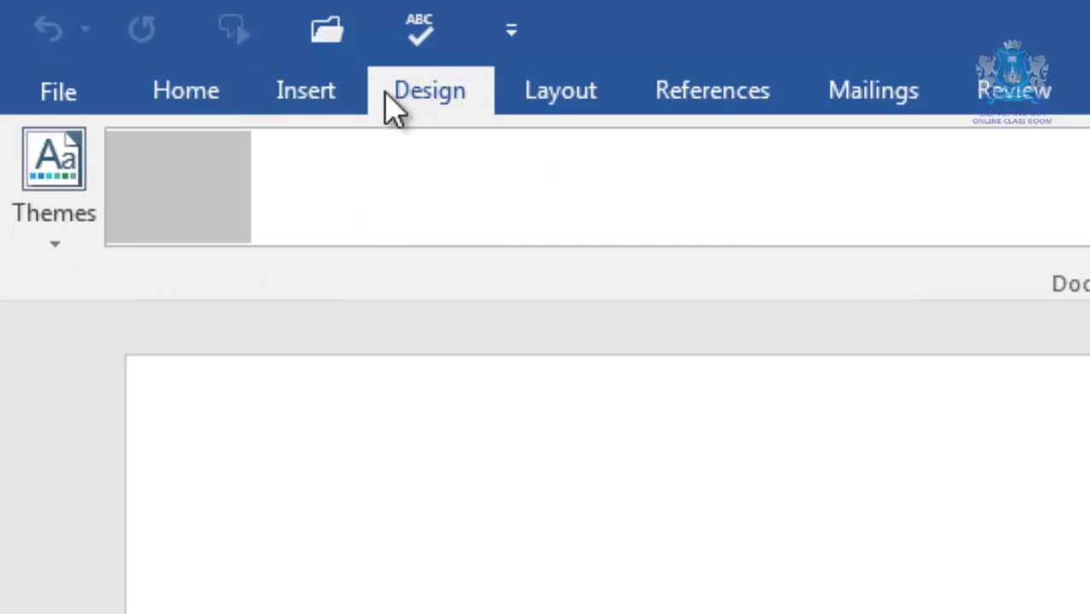
{"action": "left_click", "coordinate": [533, 115]}
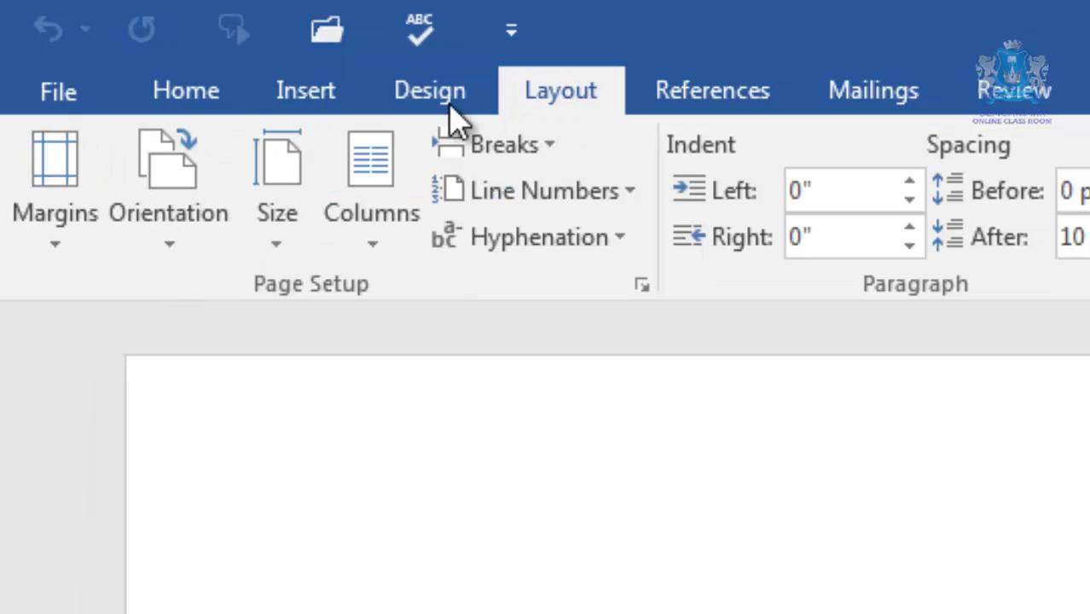
{"action": "left_click", "coordinate": [328, 111]}
{"action": "left_click", "coordinate": [230, 107]}
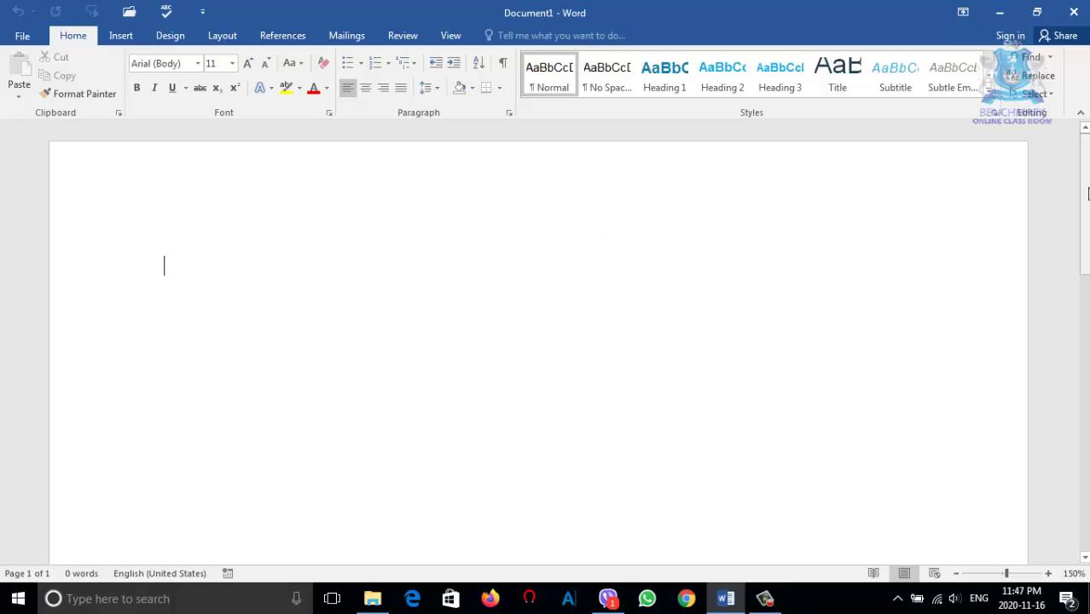
Switch the document to Web Layout view and back to Print Layout view.
{"action": "scroll", "coordinate": [938, 316], "scroll_direction": "down", "scroll_amount": 10}
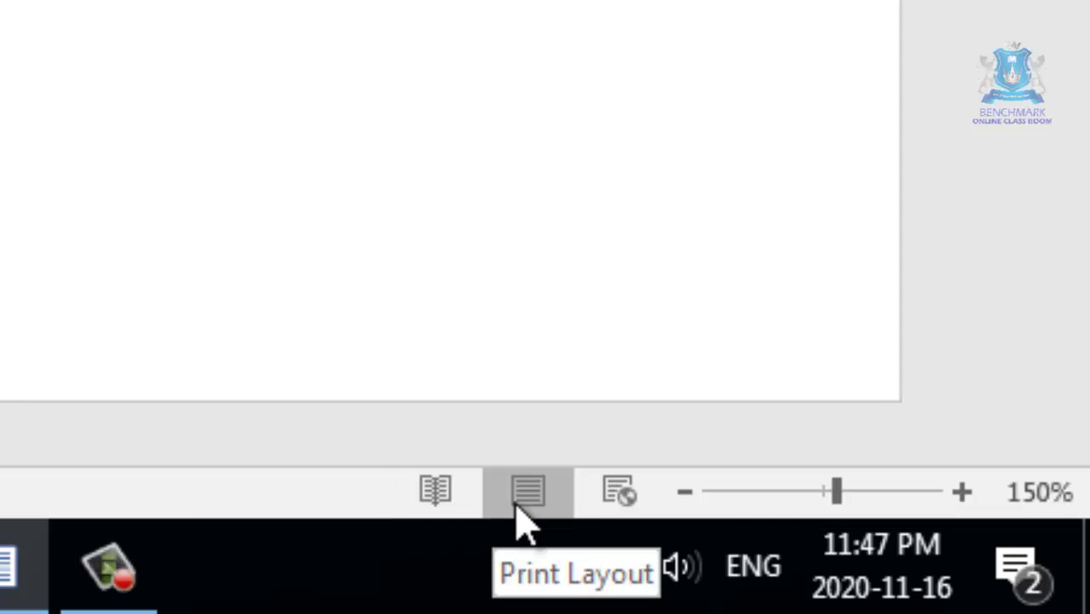
{"action": "left_click", "coordinate": [617, 505]}
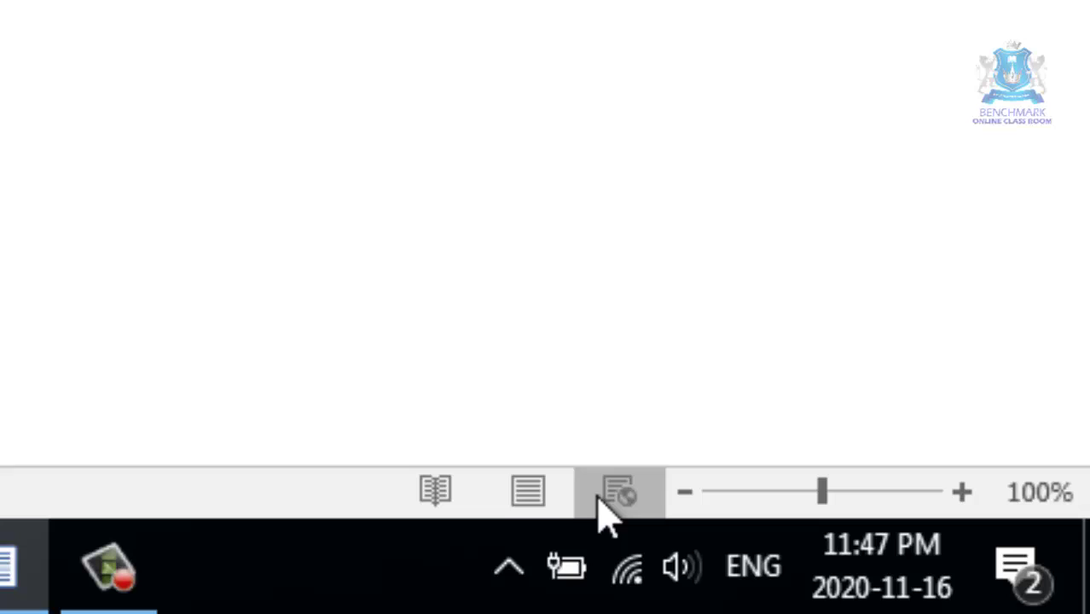
{"action": "left_click", "coordinate": [524, 504]}
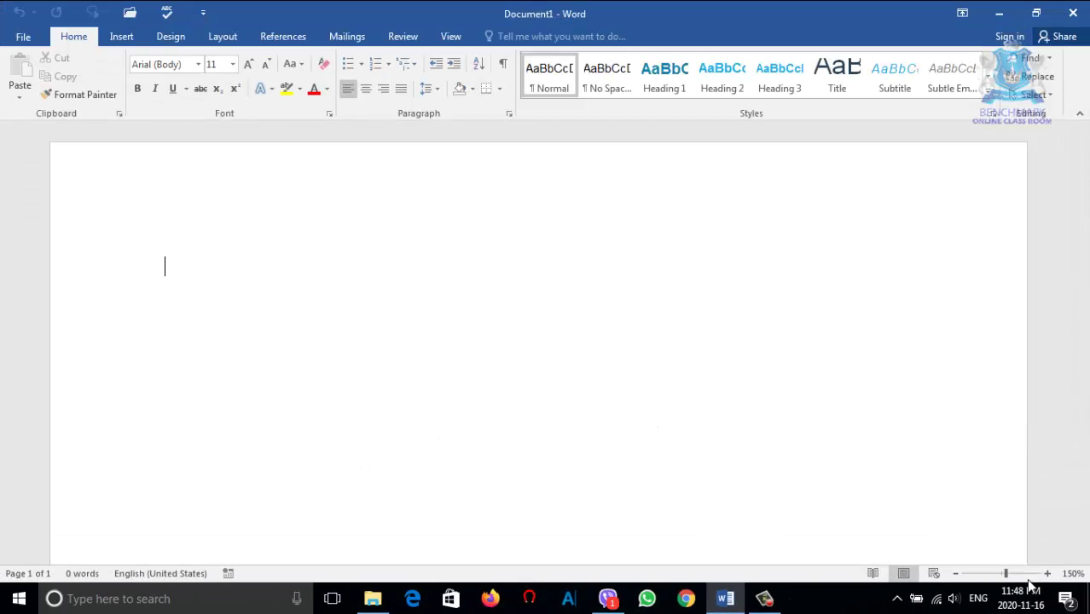
Zoom the page out to 100% in 10% increments and back in to 120%.
{"action": "left_click", "coordinate": [956, 578]}
{"action": "left_click", "coordinate": [956, 578]}
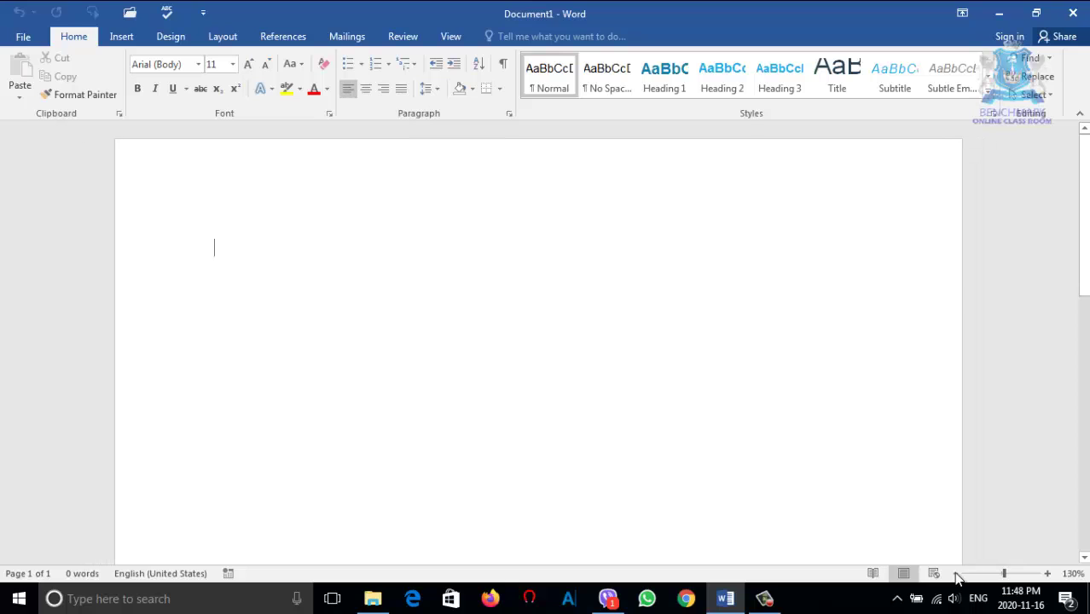
{"action": "left_click", "coordinate": [956, 578]}
{"action": "left_click", "coordinate": [957, 577]}
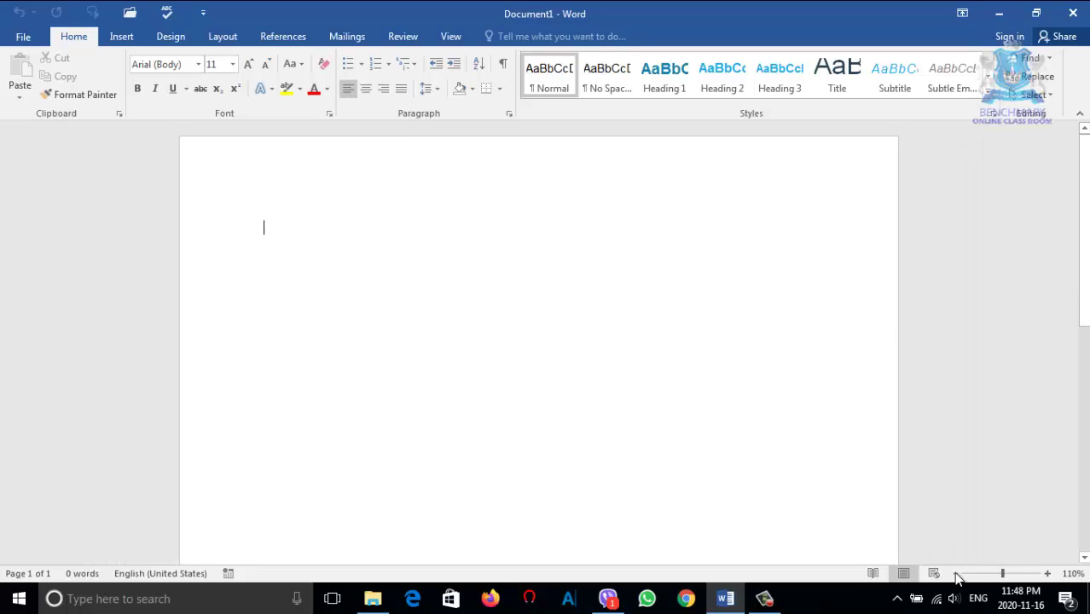
{"action": "left_click", "coordinate": [956, 578]}
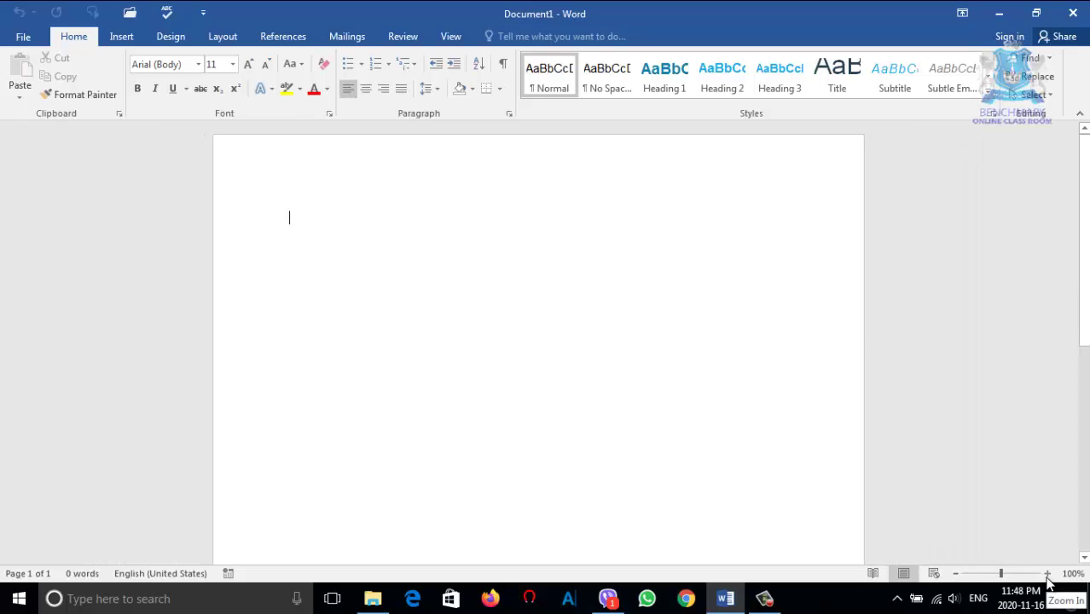
{"action": "left_click", "coordinate": [1047, 574]}
{"action": "left_click", "coordinate": [1047, 574]}
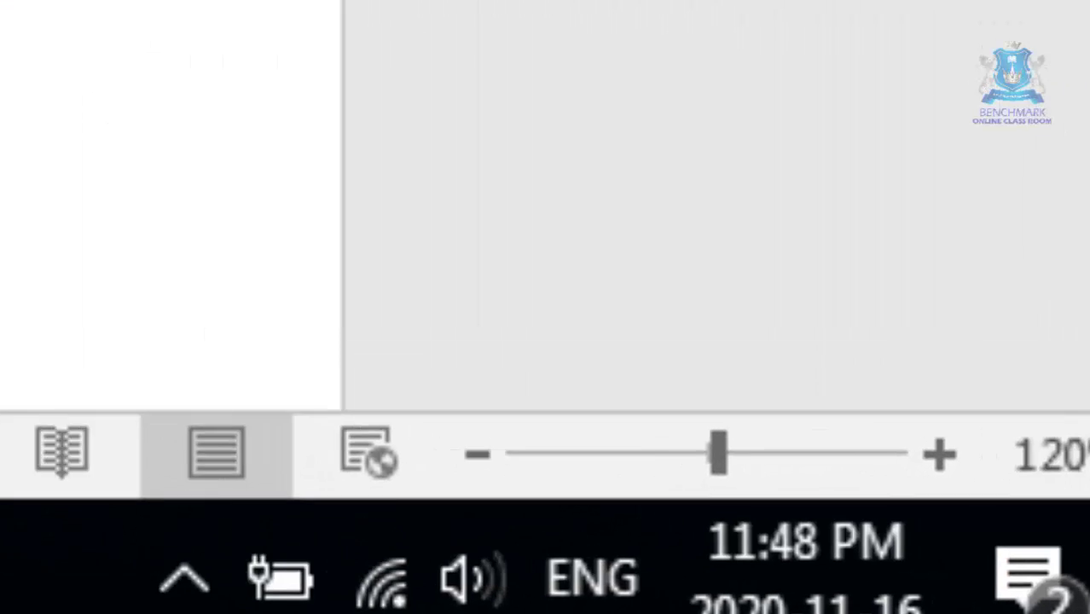
Set an exact document zoom of 100% using the Zoom dialog's custom percentage.
{"action": "left_click", "coordinate": [1036, 375]}
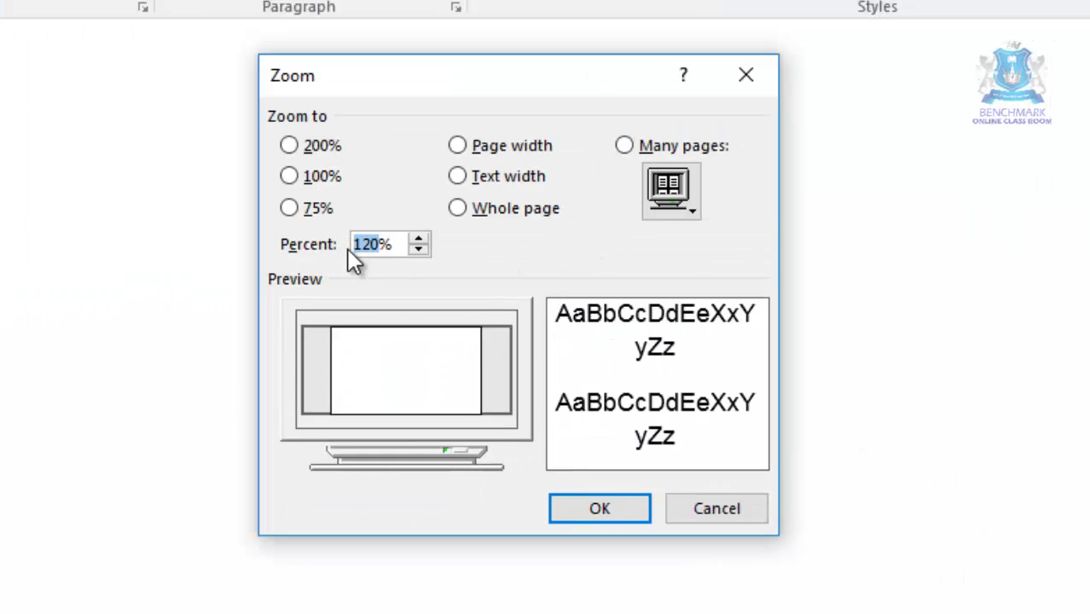
{"action": "type", "text": "100"}
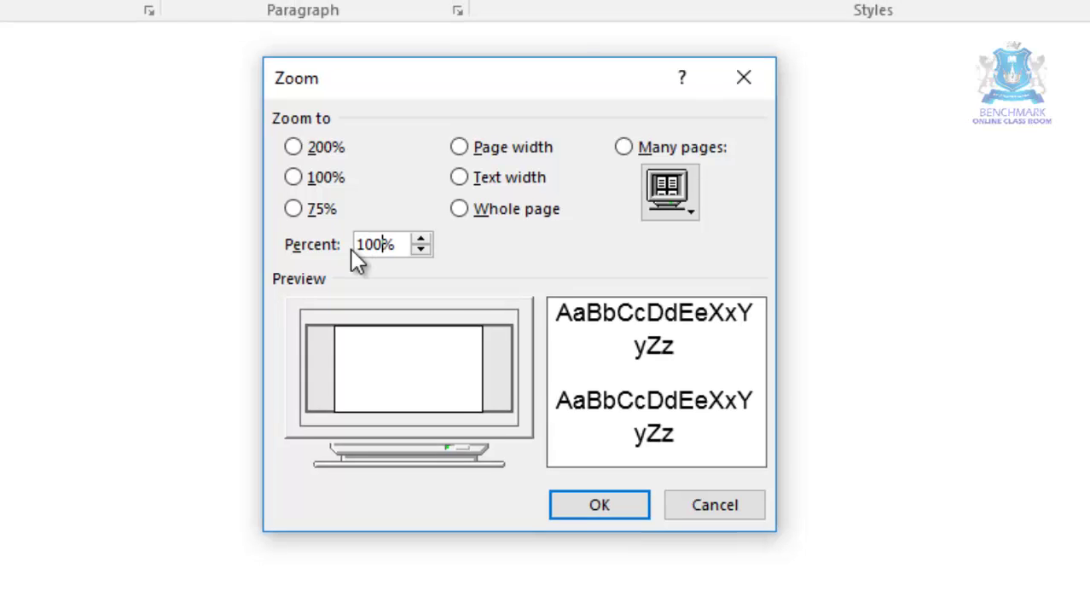
{"action": "key", "text": "Return"}
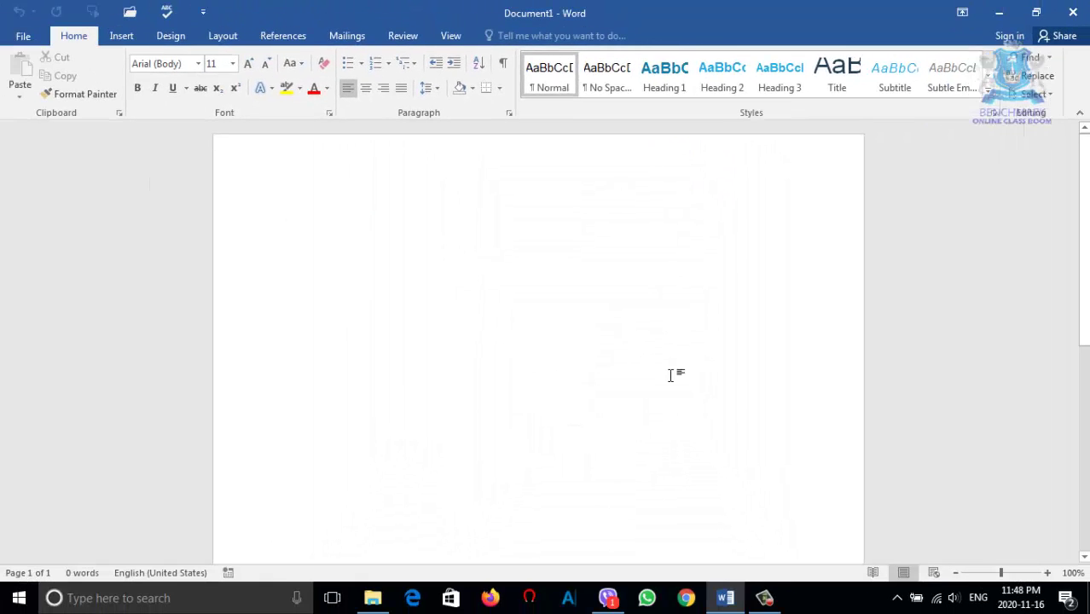